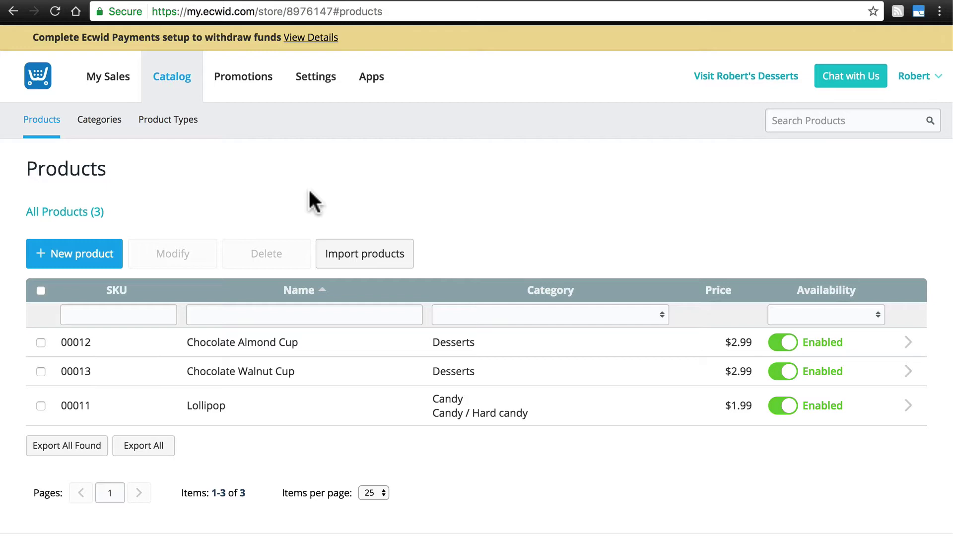
Leave the product catalog for the store Settings page from the top navigation
{"action": "left_click", "coordinate": [320, 76]}
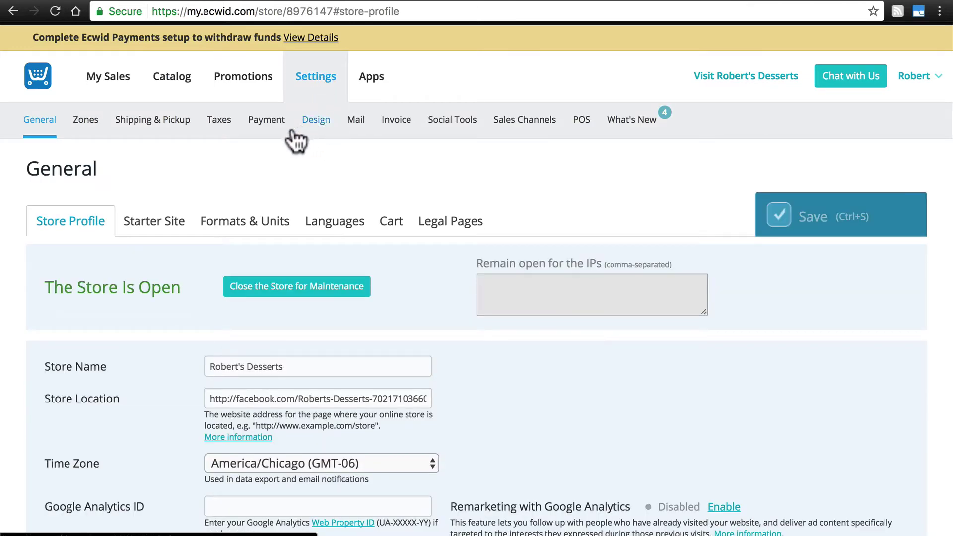
Open Payment settings and scroll down to the Ecwid Payments credit card offer
{"action": "left_click", "coordinate": [268, 125]}
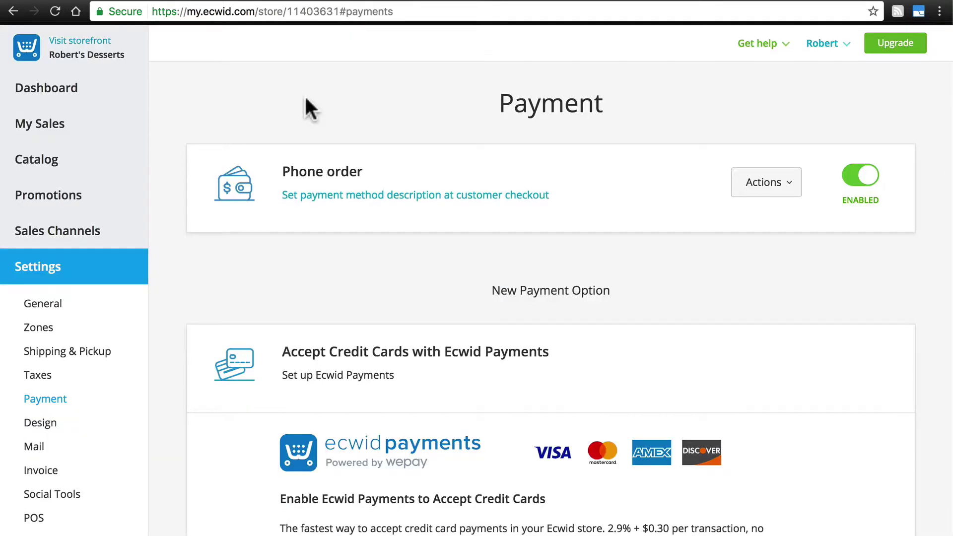
{"action": "scroll", "coordinate": [304, 95], "scroll_direction": "down", "scroll_amount": 5}
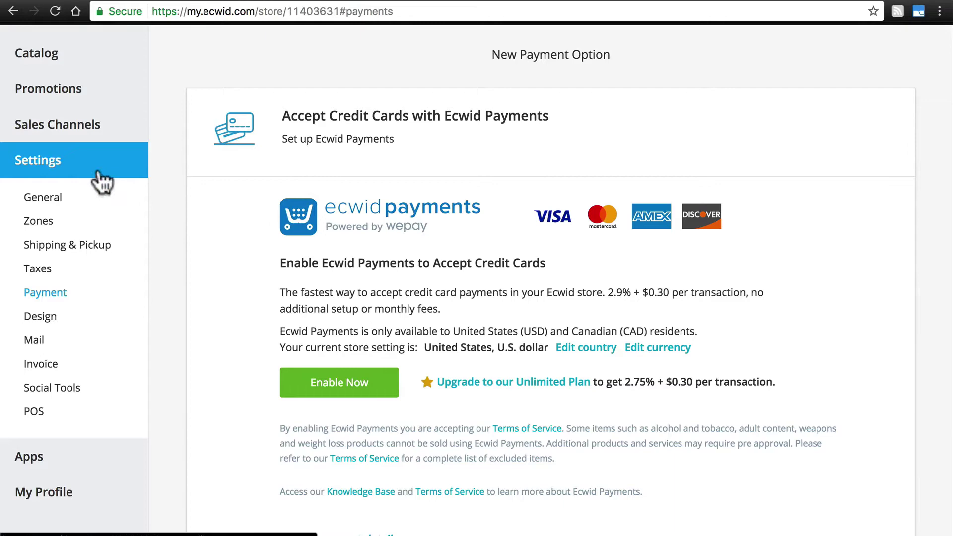
Look over the Store Profile, then view Formats & Units: U.S. dollar, pounds, inches
{"action": "left_click", "coordinate": [55, 199]}
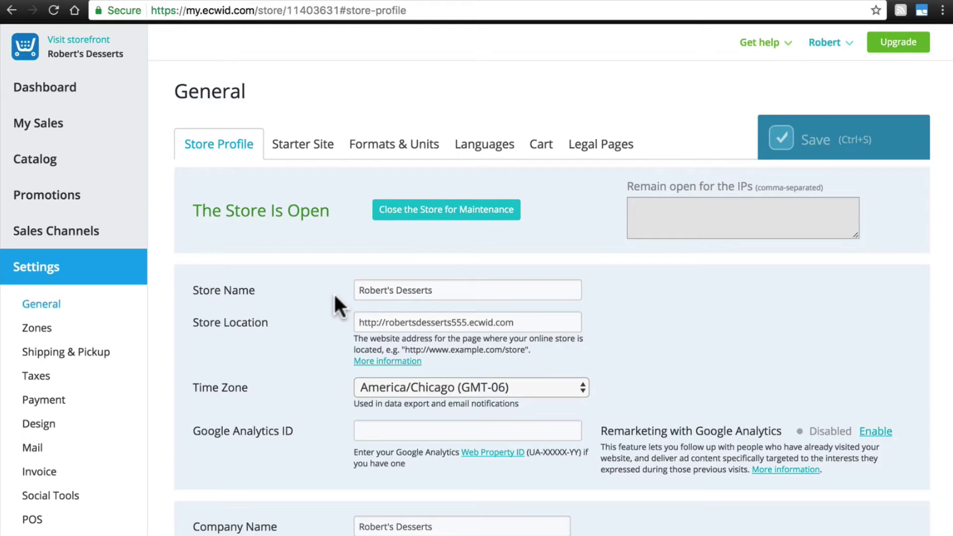
{"action": "scroll", "coordinate": [333, 292], "scroll_direction": "down", "scroll_amount": 5}
{"action": "scroll", "coordinate": [335, 296], "scroll_direction": "down", "scroll_amount": 9}
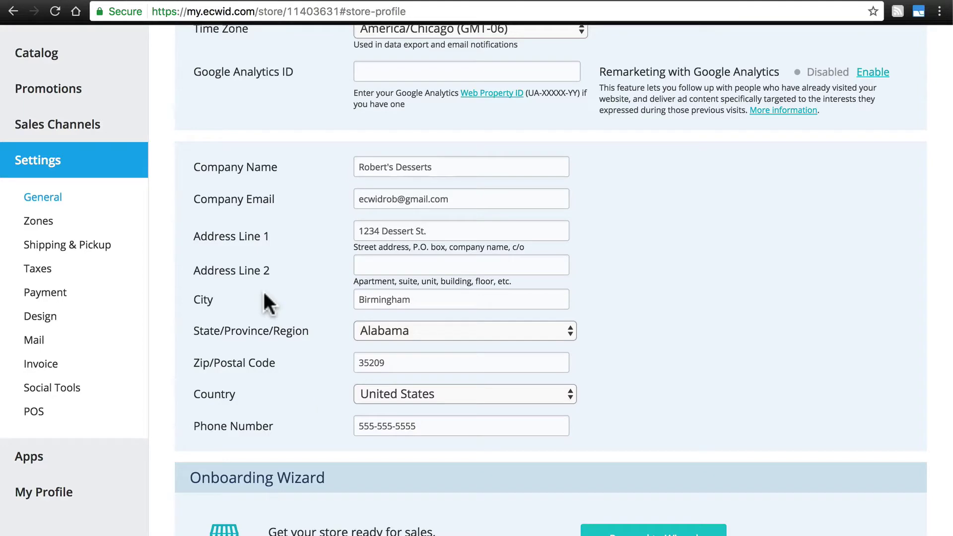
{"action": "scroll", "coordinate": [258, 226], "scroll_direction": "up", "scroll_amount": 7}
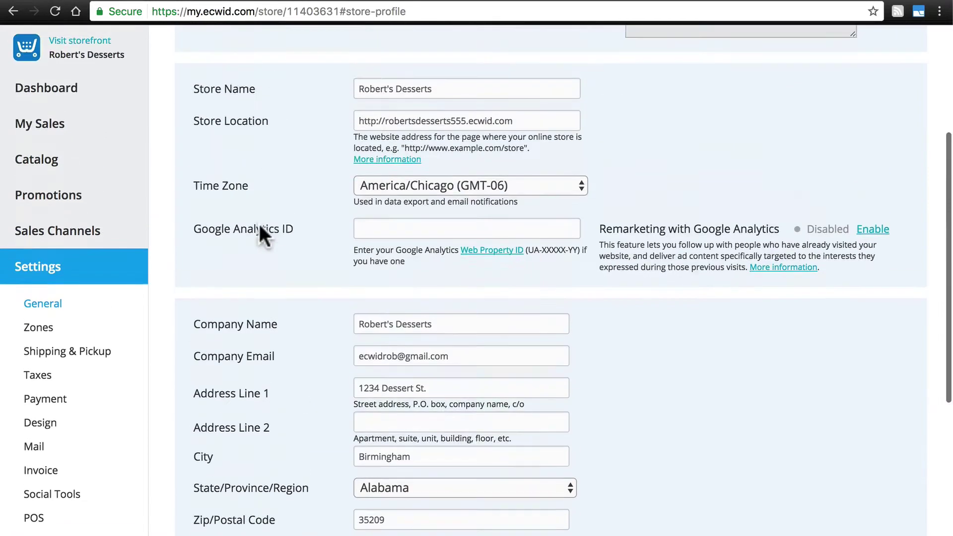
{"action": "left_click", "coordinate": [390, 144]}
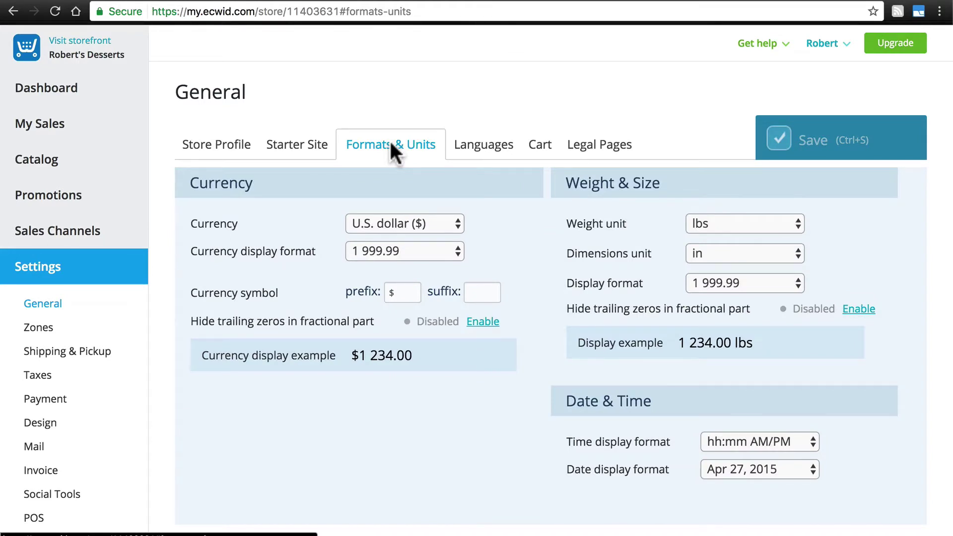
Enable Ecwid Payments for credit and debit cards from the Payment settings
{"action": "left_click", "coordinate": [46, 400]}
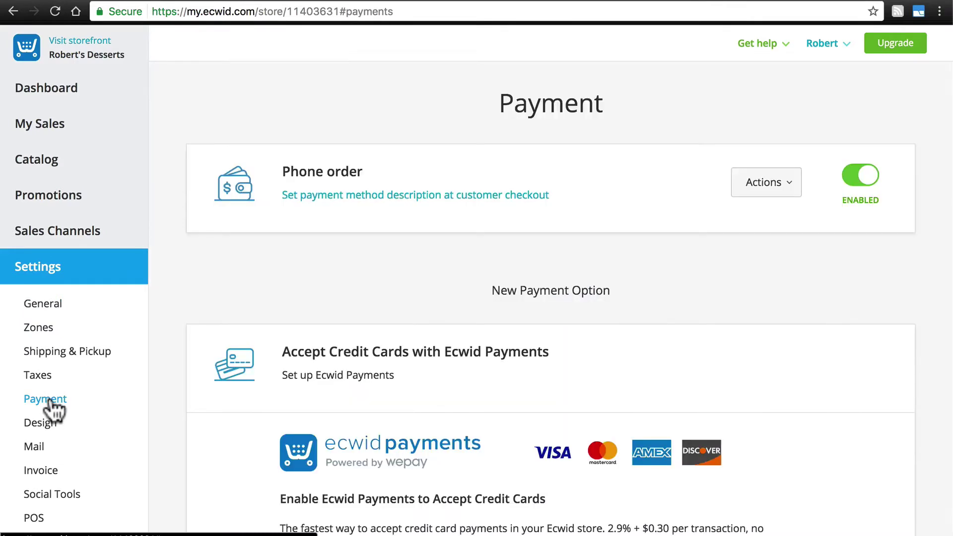
{"action": "scroll", "coordinate": [353, 259], "scroll_direction": "down", "scroll_amount": 6}
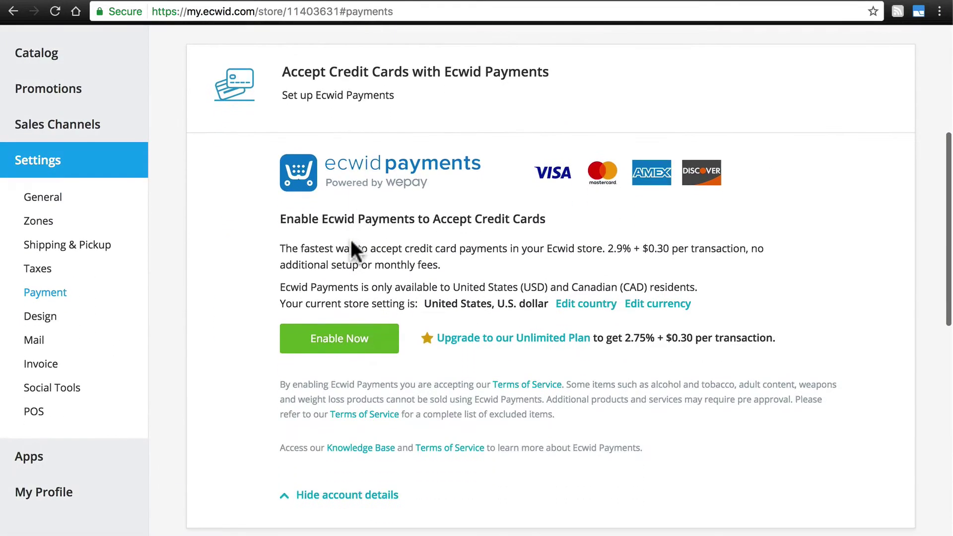
{"action": "left_click", "coordinate": [335, 341]}
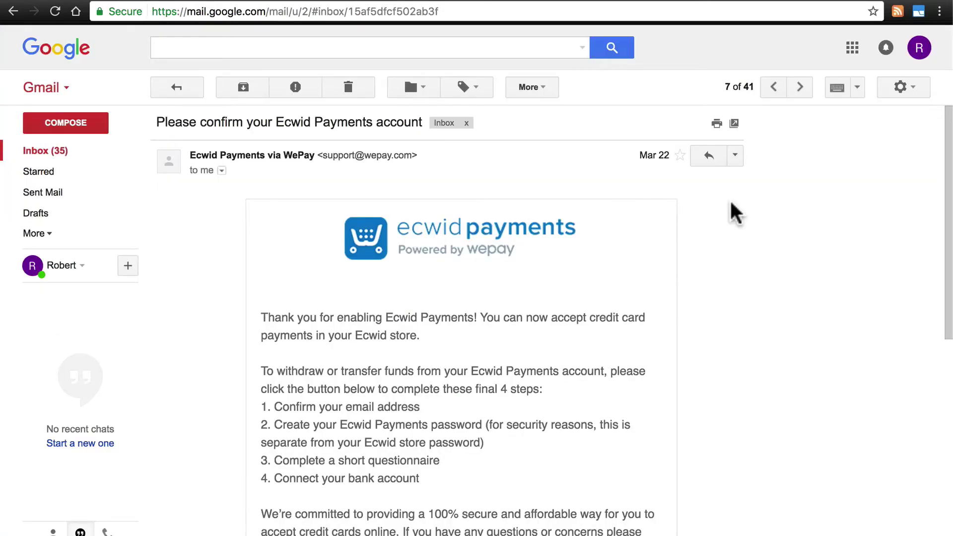
Scroll through the WePay confirmation email to its four final setup steps
{"action": "scroll", "coordinate": [730, 202], "scroll_direction": "down", "scroll_amount": 5}
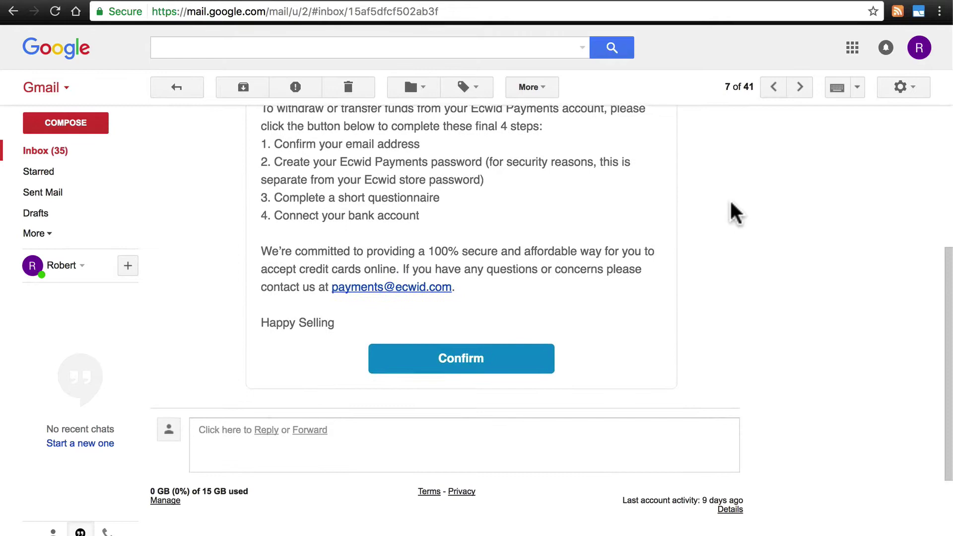
Confirm the Ecwid Payments account, submit the prefilled verification form, and begin linking a bank account
{"action": "left_click", "coordinate": [522, 367]}
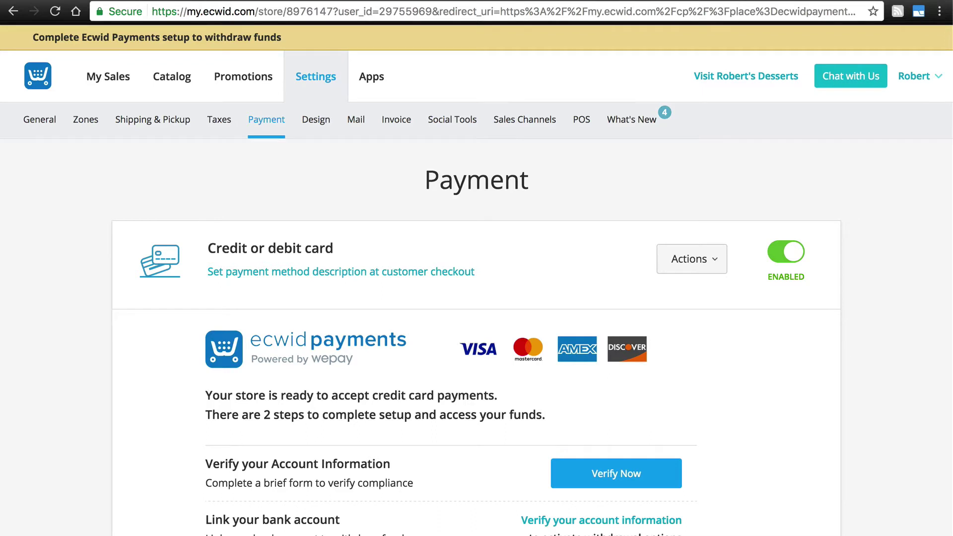
{"action": "scroll", "coordinate": [477, 280], "scroll_direction": "down", "scroll_amount": 2}
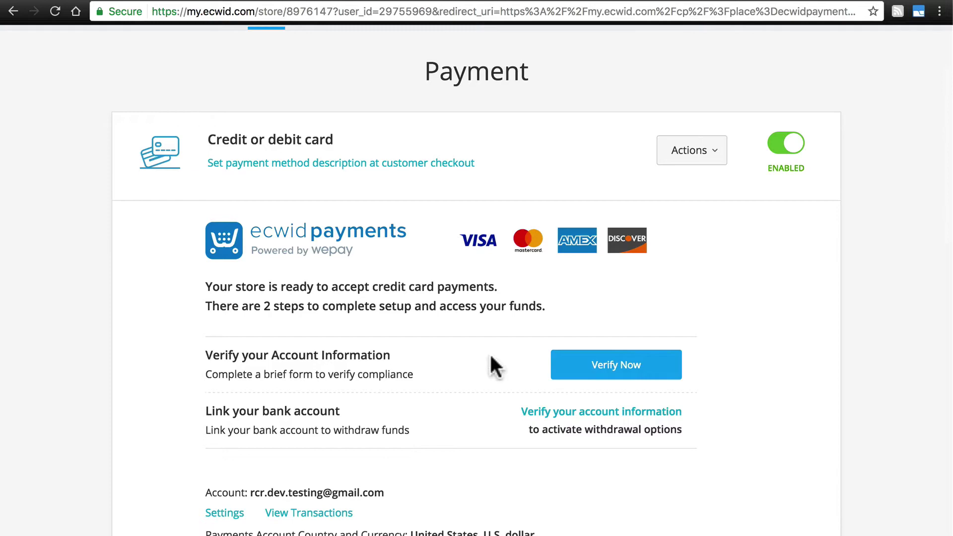
{"action": "left_click", "coordinate": [588, 372]}
{"action": "scroll", "coordinate": [583, 364], "scroll_direction": "down", "scroll_amount": 5}
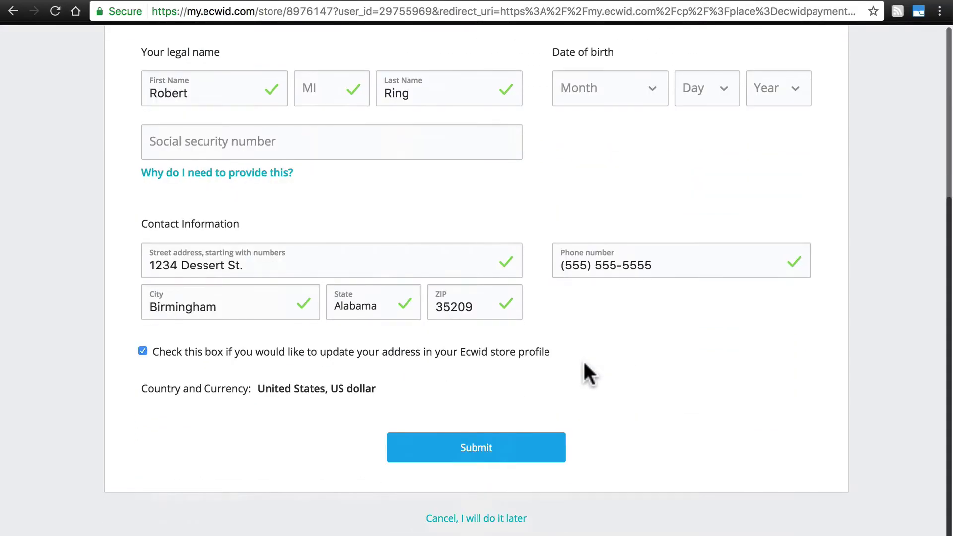
{"action": "scroll", "coordinate": [612, 361], "scroll_direction": "up", "scroll_amount": 5}
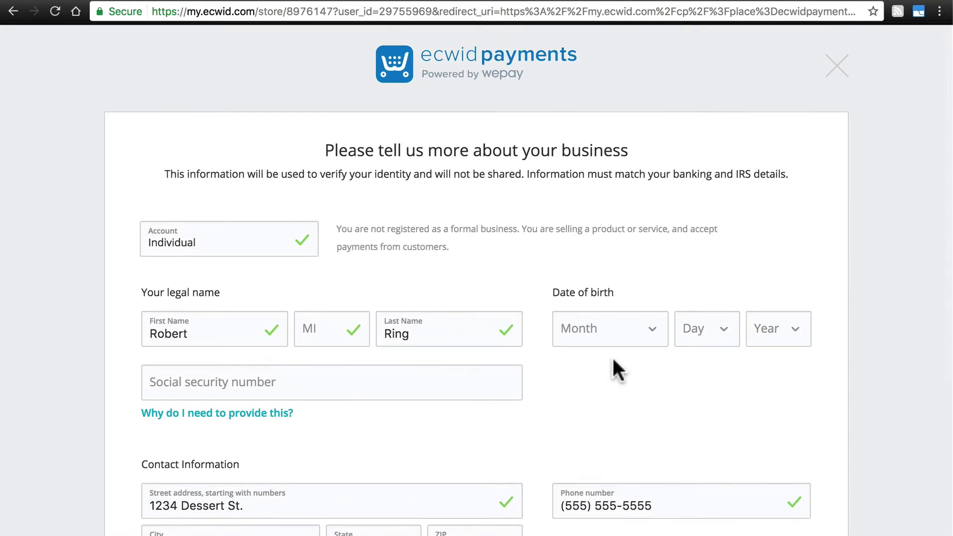
{"action": "scroll", "coordinate": [613, 361], "scroll_direction": "down", "scroll_amount": 5}
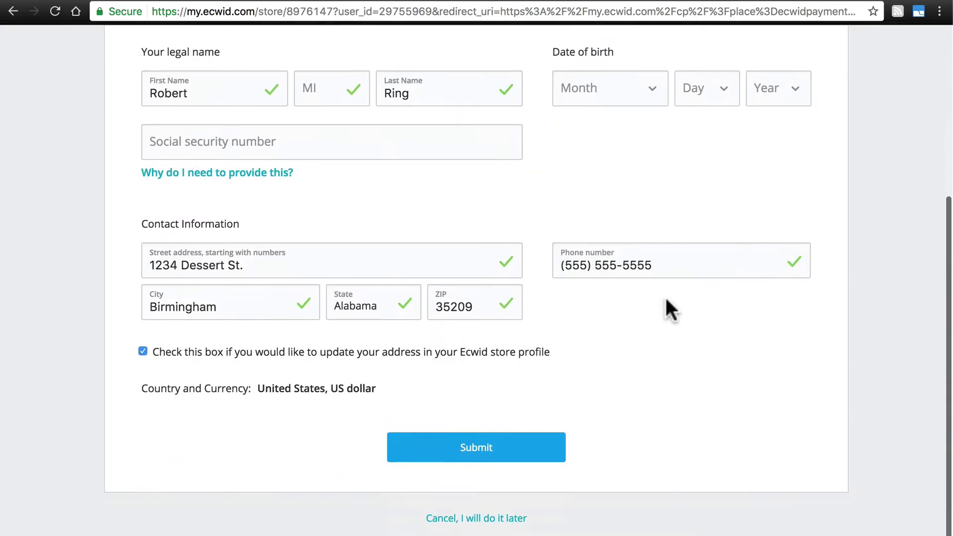
{"action": "left_click", "coordinate": [516, 445]}
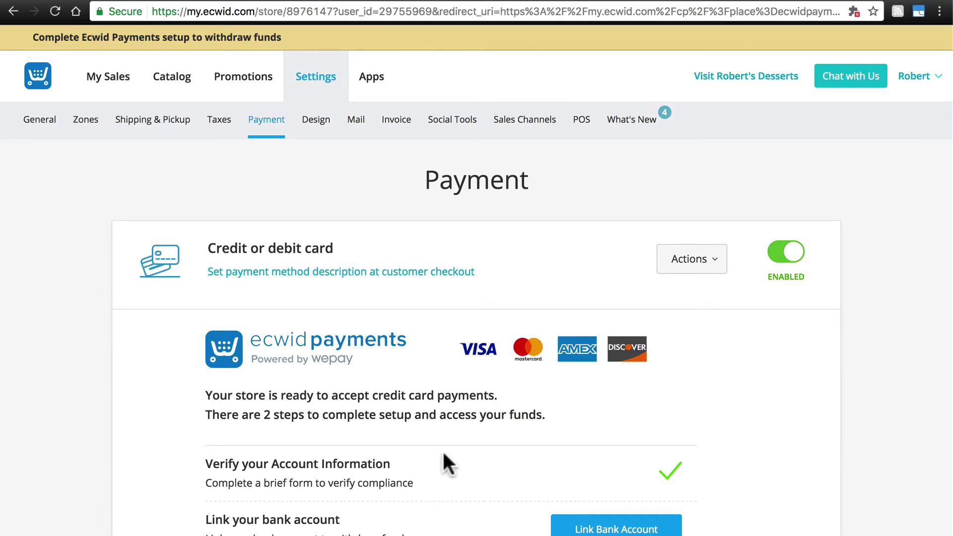
{"action": "scroll", "coordinate": [442, 456], "scroll_direction": "down", "scroll_amount": 4}
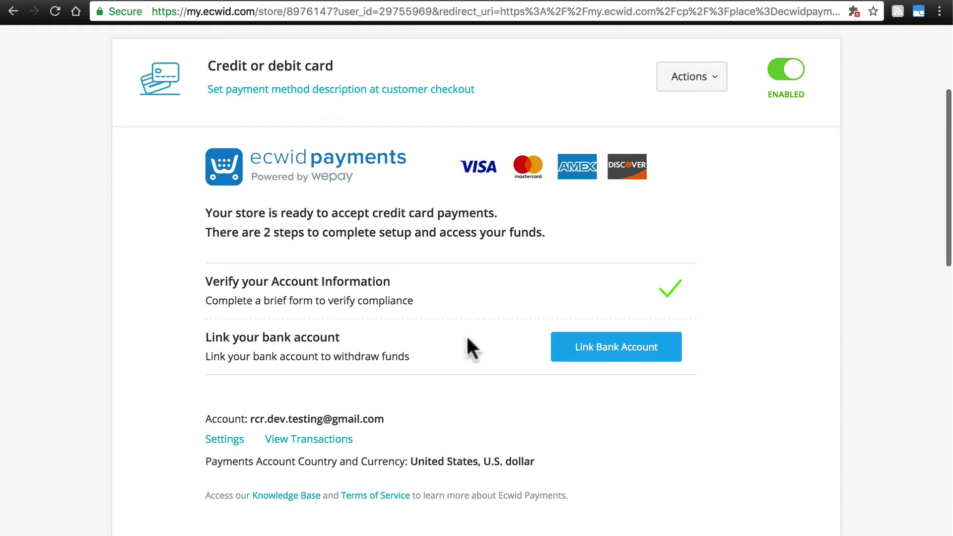
{"action": "left_click", "coordinate": [668, 356]}
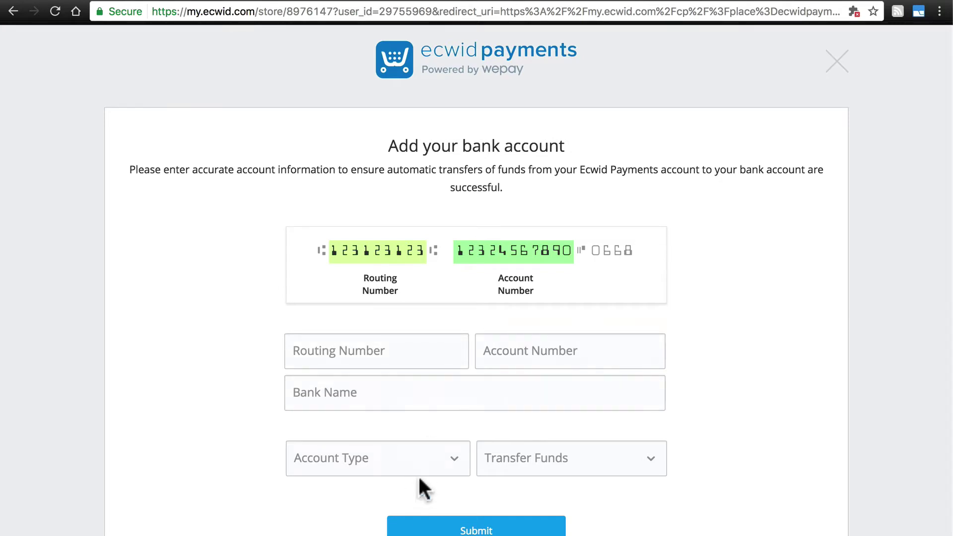
Choose Daily as the Transfer Funds frequency in the bank account form
{"action": "left_click", "coordinate": [547, 459]}
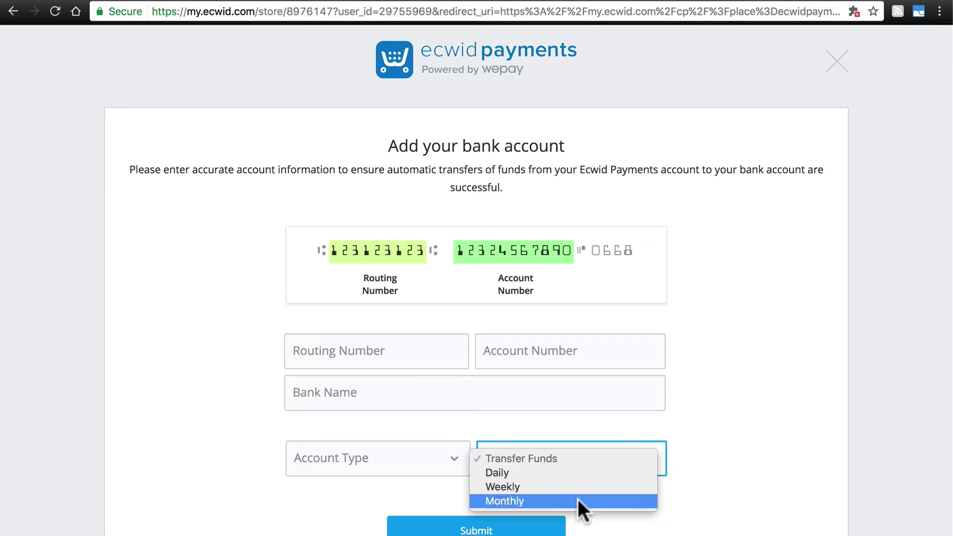
{"action": "left_click", "coordinate": [581, 471]}
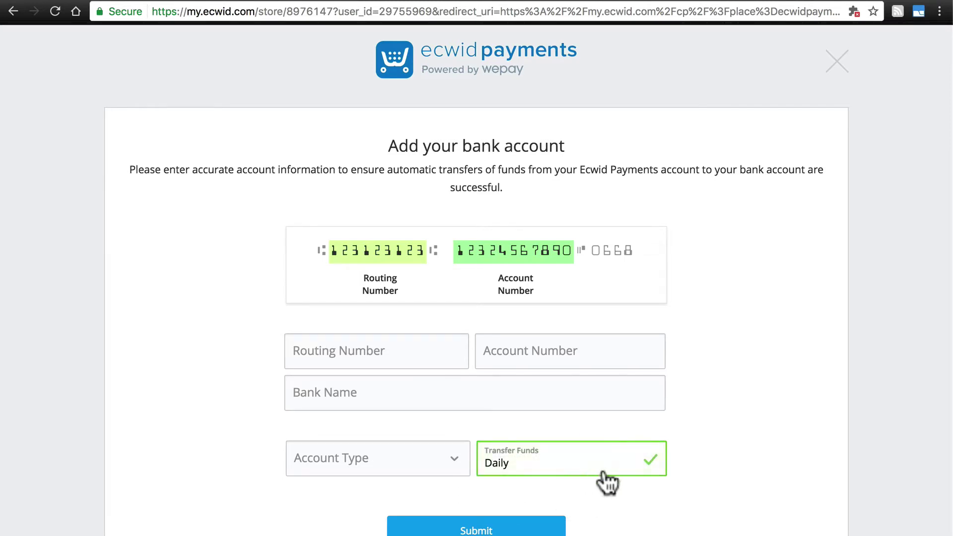
{"action": "left_click", "coordinate": [603, 471]}
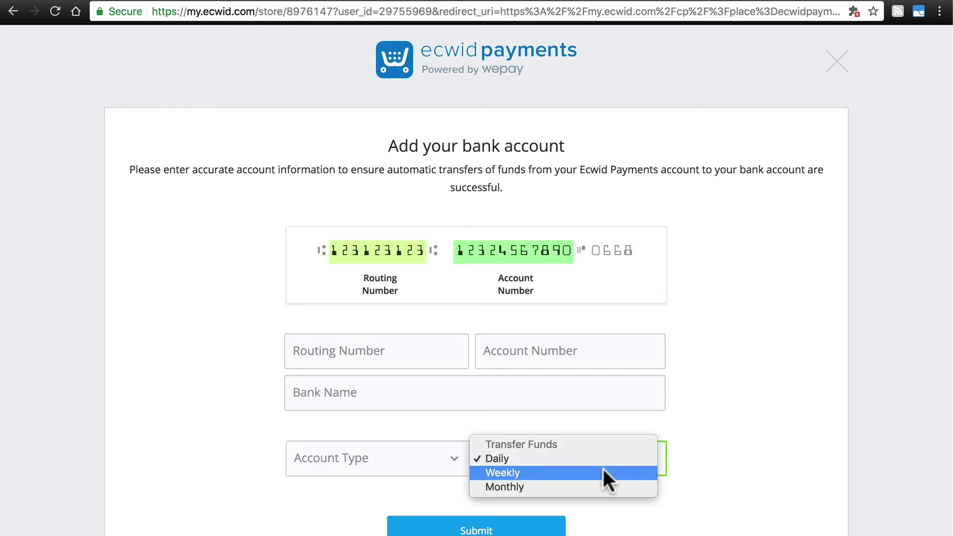
{"action": "left_click", "coordinate": [546, 462]}
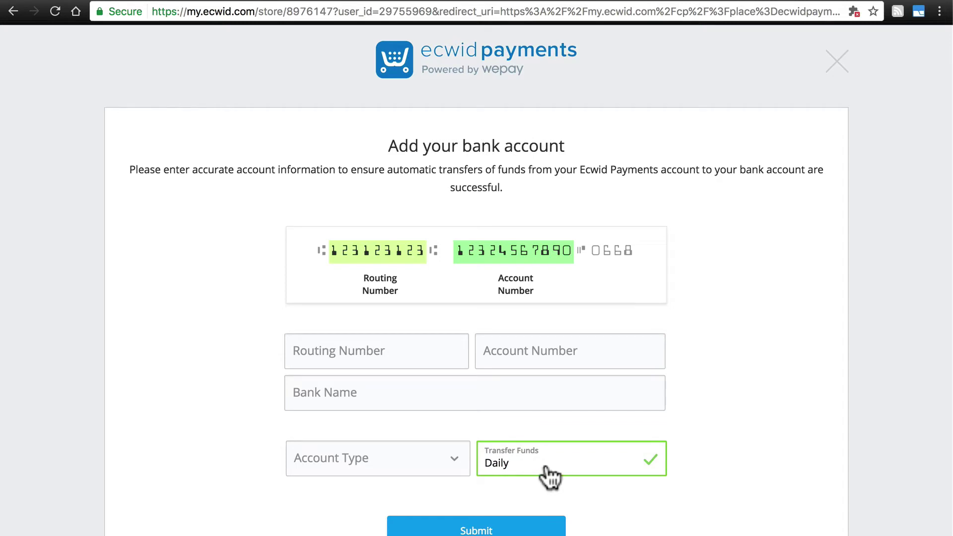
{"action": "scroll", "coordinate": [614, 361], "scroll_direction": "down", "scroll_amount": 3}
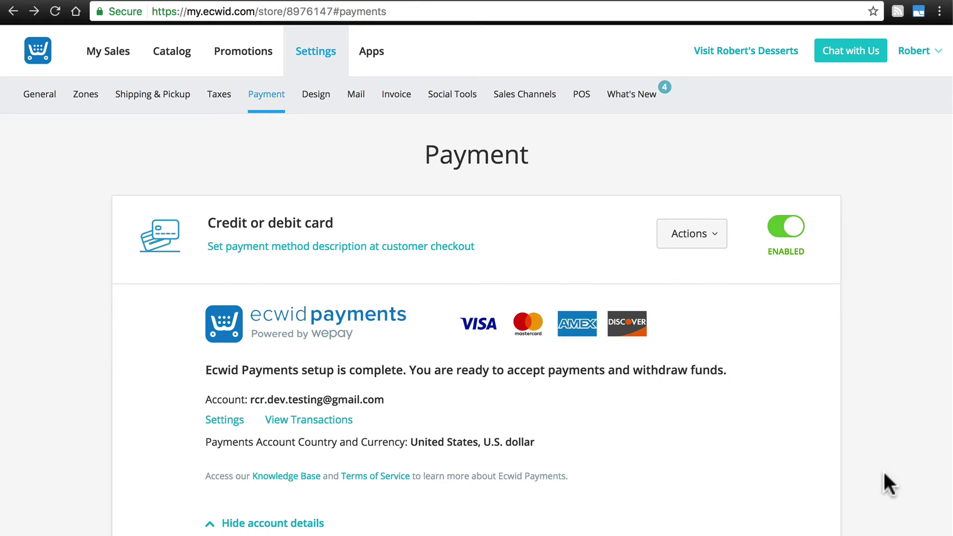
Browse the My Sales orders list and open order 11's $3.24 details
{"action": "left_click", "coordinate": [109, 53]}
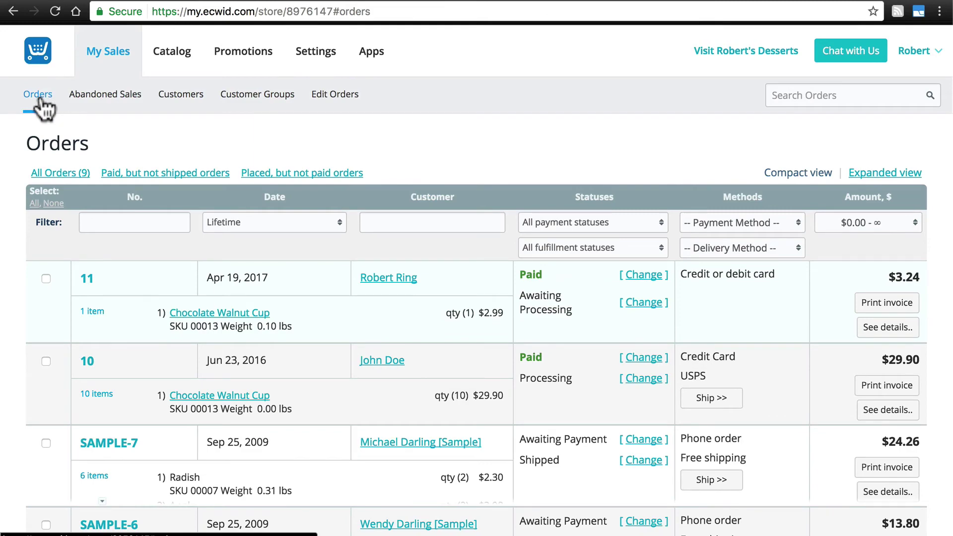
{"action": "scroll", "coordinate": [449, 196], "scroll_direction": "down", "scroll_amount": 6}
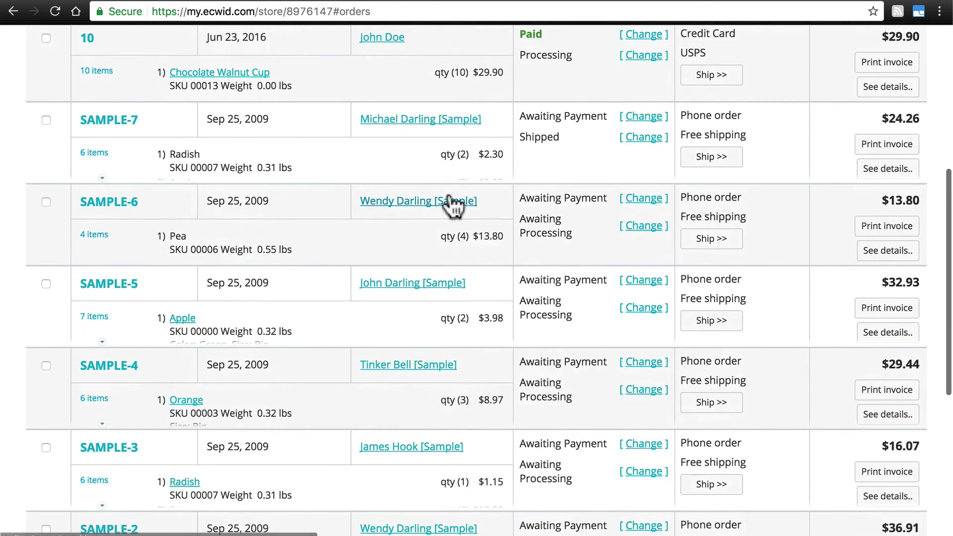
{"action": "scroll", "coordinate": [452, 206], "scroll_direction": "down", "scroll_amount": 4}
{"action": "scroll", "coordinate": [452, 206], "scroll_direction": "up", "scroll_amount": 9}
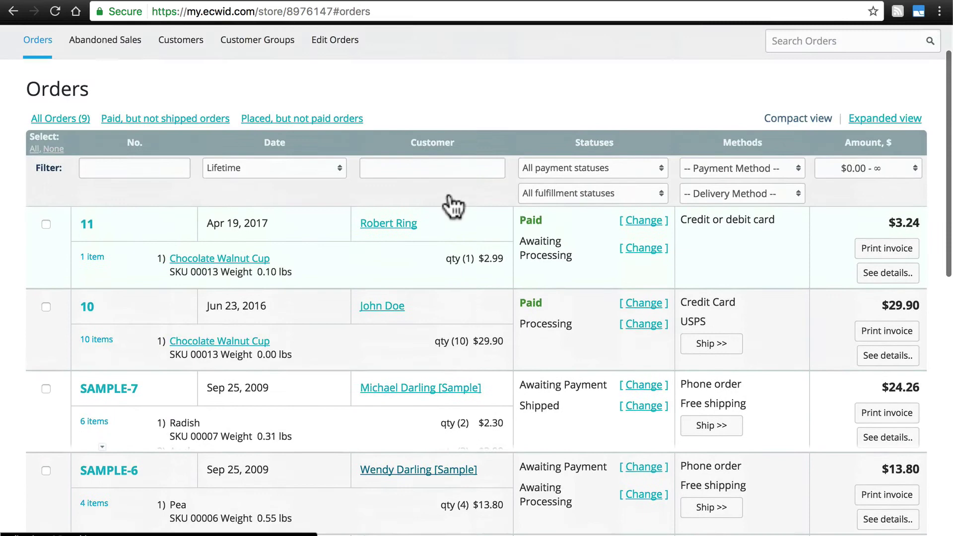
{"action": "scroll", "coordinate": [451, 206], "scroll_direction": "up", "scroll_amount": 1}
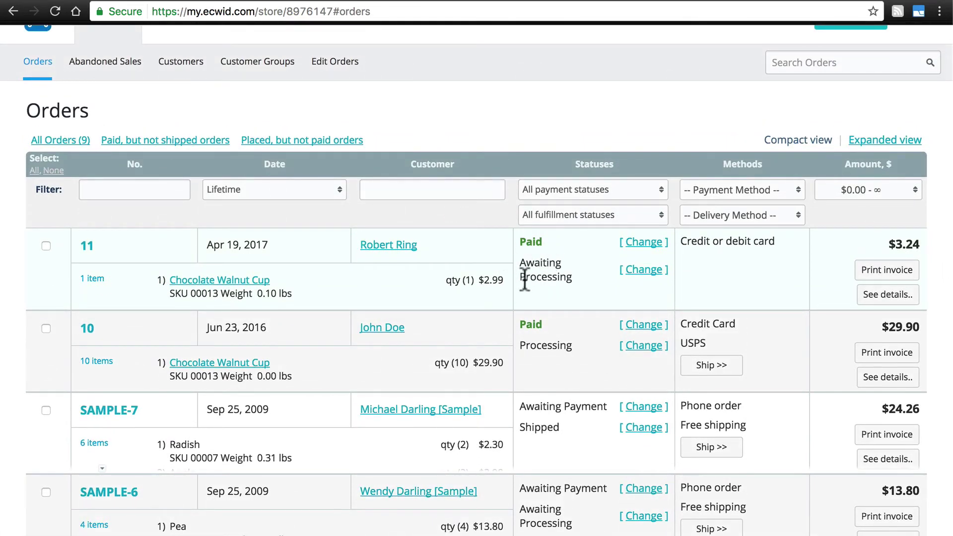
{"action": "left_click", "coordinate": [882, 295]}
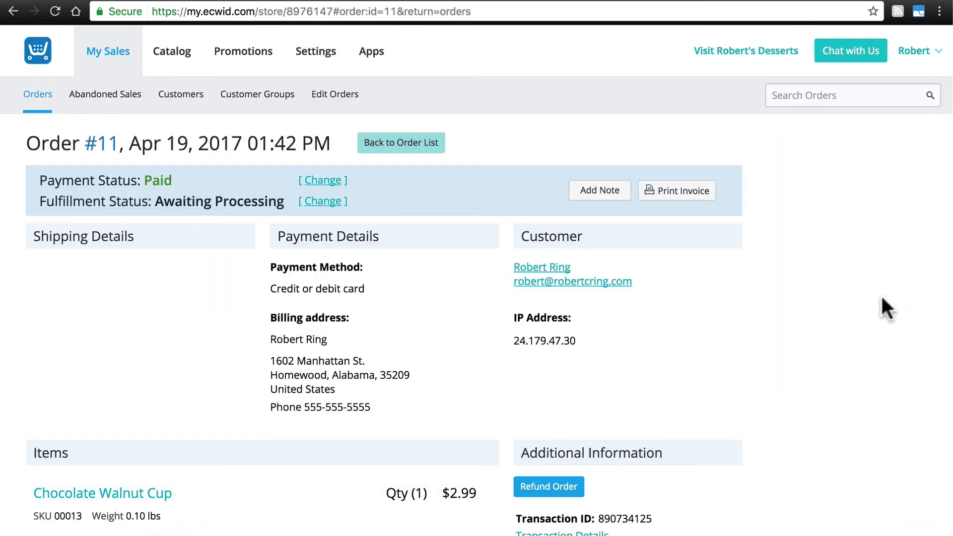
{"action": "scroll", "coordinate": [809, 308], "scroll_direction": "down", "scroll_amount": 4}
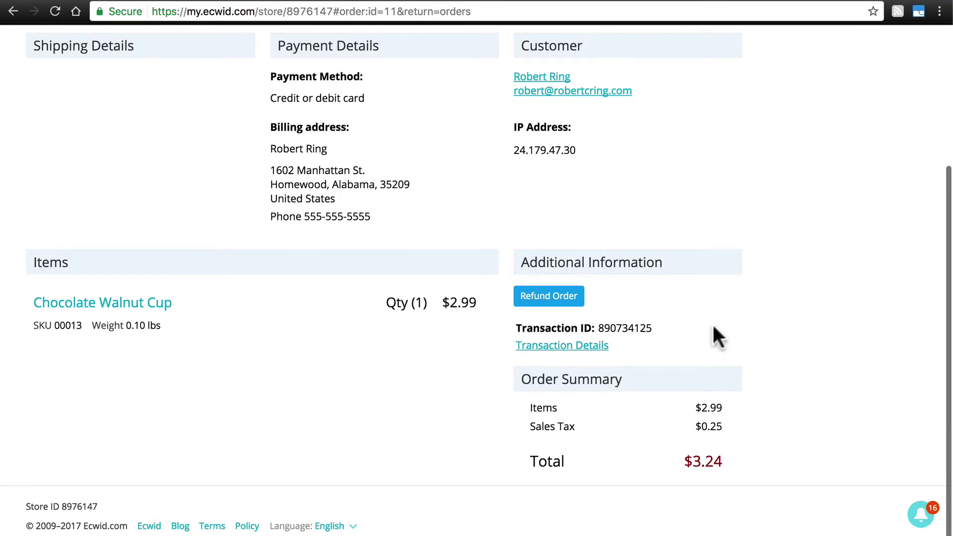
Process a full $3.24 refund on order #11 with reason 'Order made by mistake'
{"action": "left_click", "coordinate": [548, 296]}
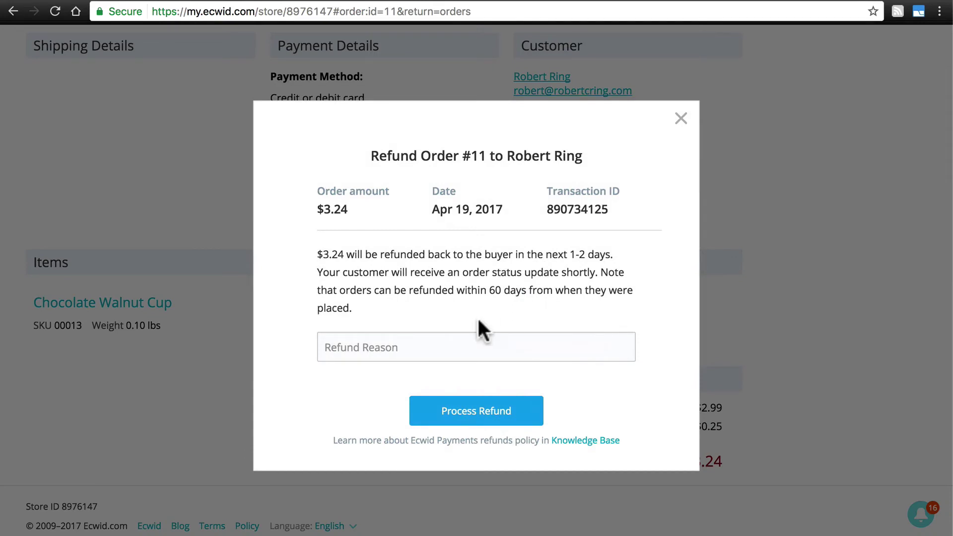
{"action": "left_click", "coordinate": [427, 346]}
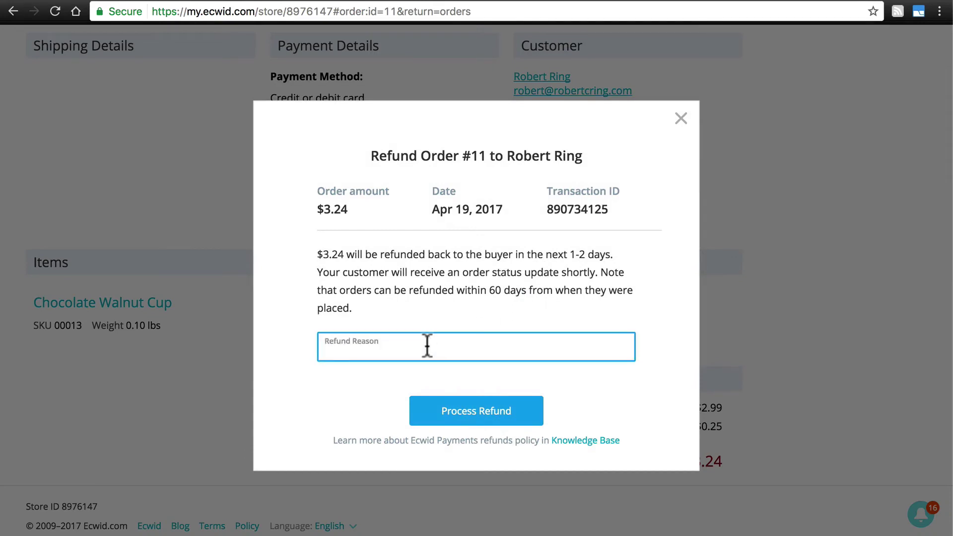
{"action": "type", "text": "Order made by mistake"}
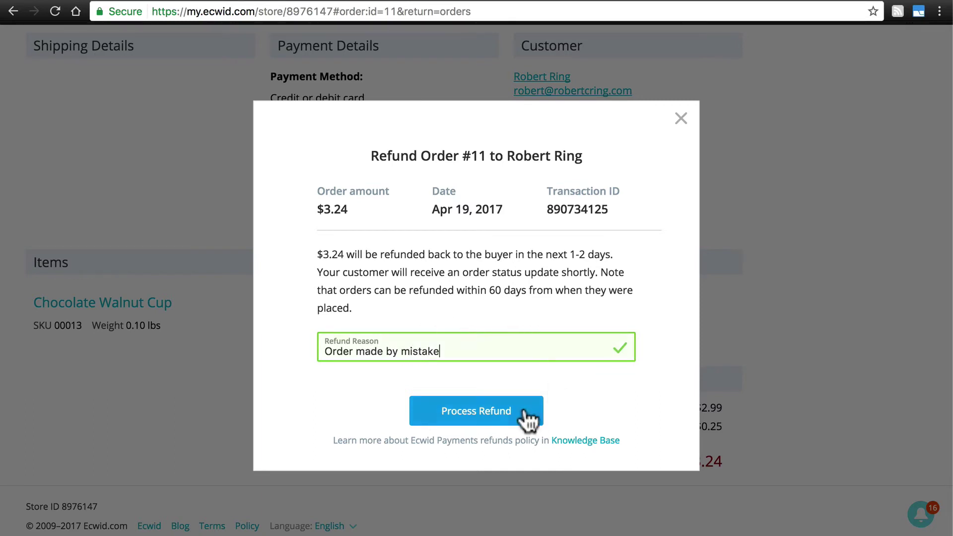
{"action": "left_click", "coordinate": [501, 413]}
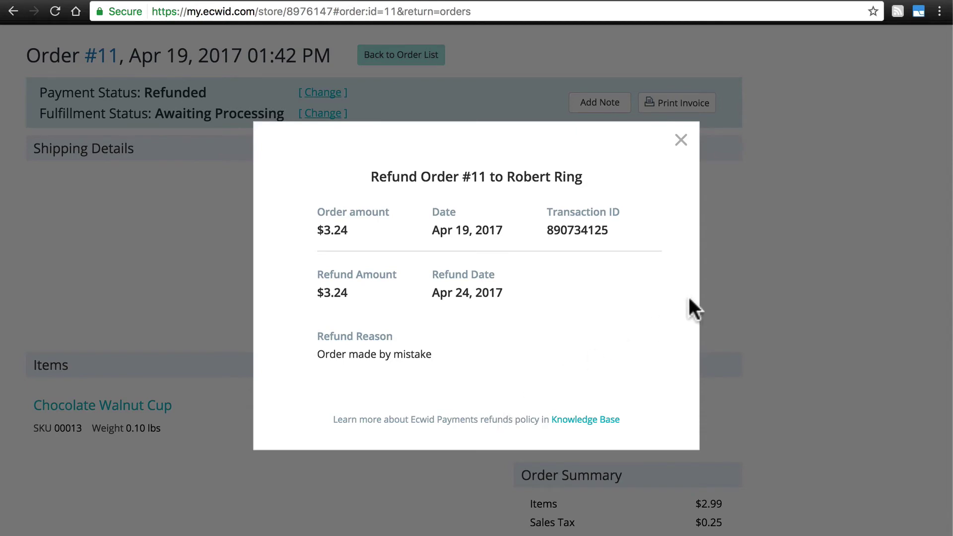
{"action": "left_click", "coordinate": [680, 141]}
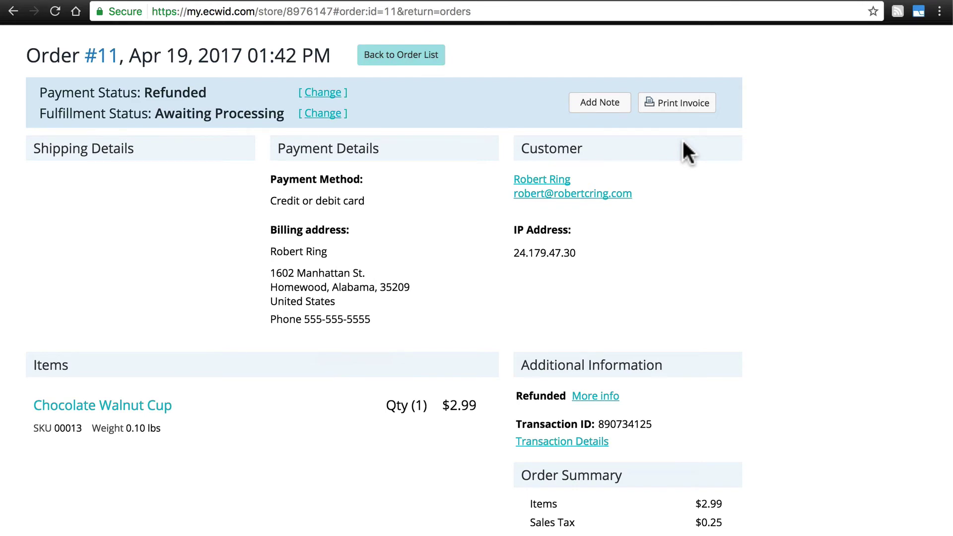
{"action": "scroll", "coordinate": [682, 139], "scroll_direction": "up", "scroll_amount": 2}
Go to Settings > Payment and open the Ecwid Payments Knowledge Base article
{"action": "left_click", "coordinate": [311, 60]}
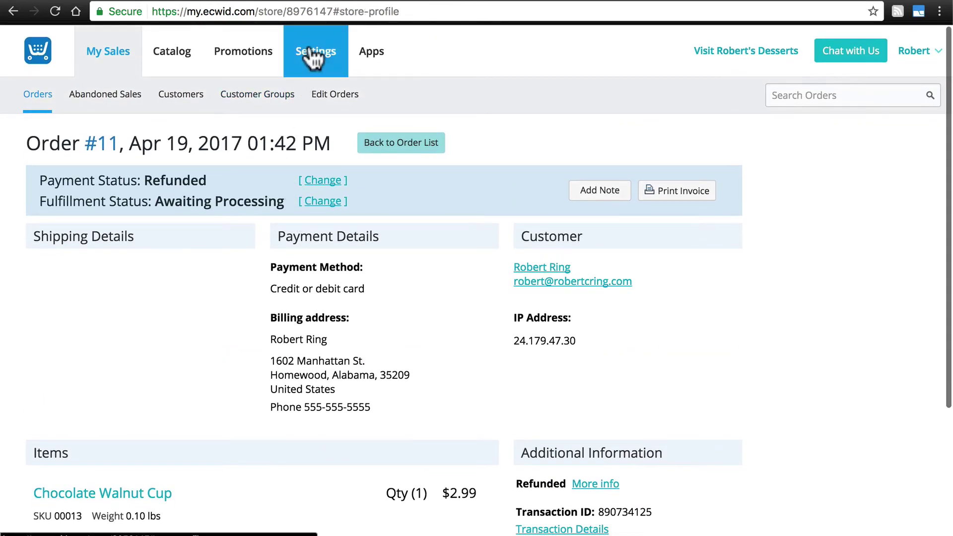
{"action": "left_click", "coordinate": [268, 106]}
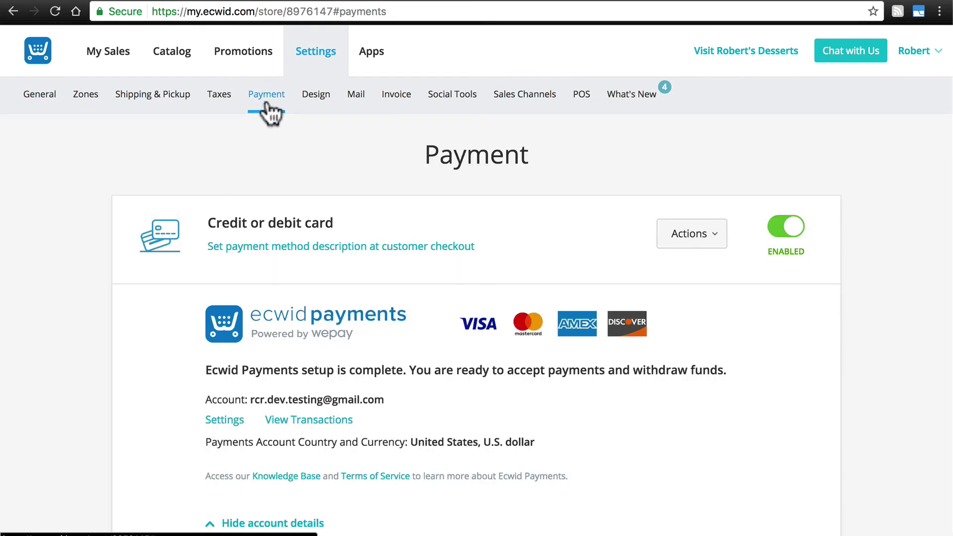
{"action": "scroll", "coordinate": [170, 304], "scroll_direction": "down", "scroll_amount": 2}
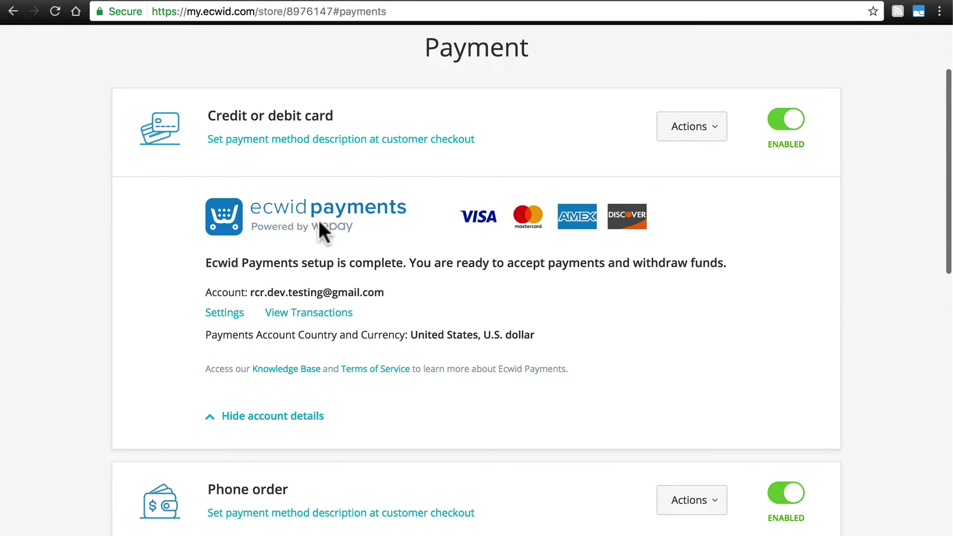
{"action": "left_click", "coordinate": [283, 380]}
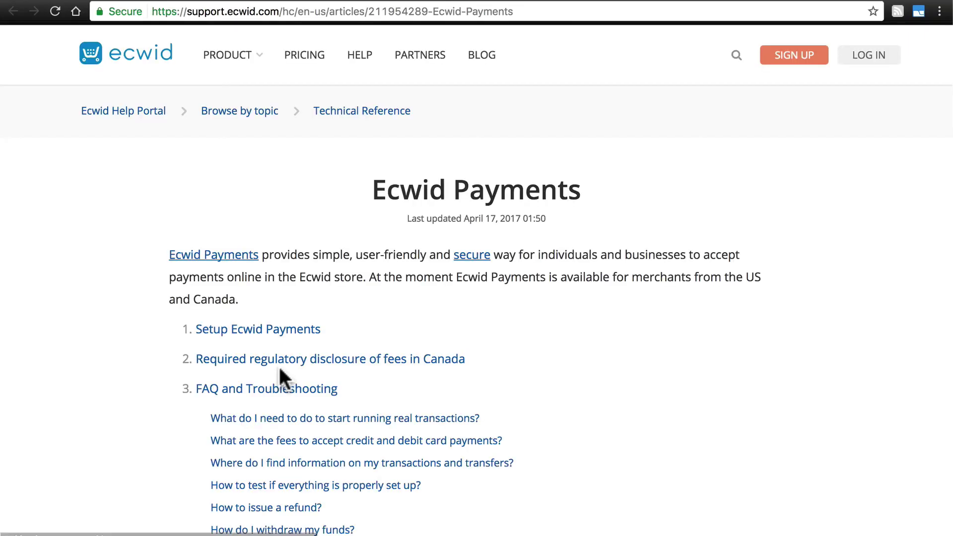
Jump to the Ecwid Payments FAQ and Troubleshooting section and read through the fee and refund answers
{"action": "left_click", "coordinate": [249, 392]}
{"action": "scroll", "coordinate": [202, 209], "scroll_direction": "down", "scroll_amount": 5}
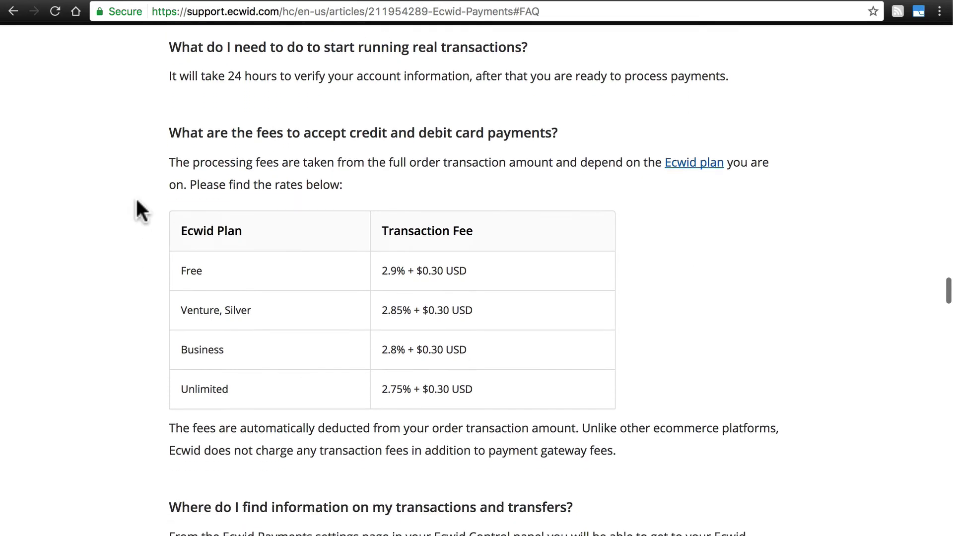
{"action": "scroll", "coordinate": [141, 211], "scroll_direction": "down", "scroll_amount": 9}
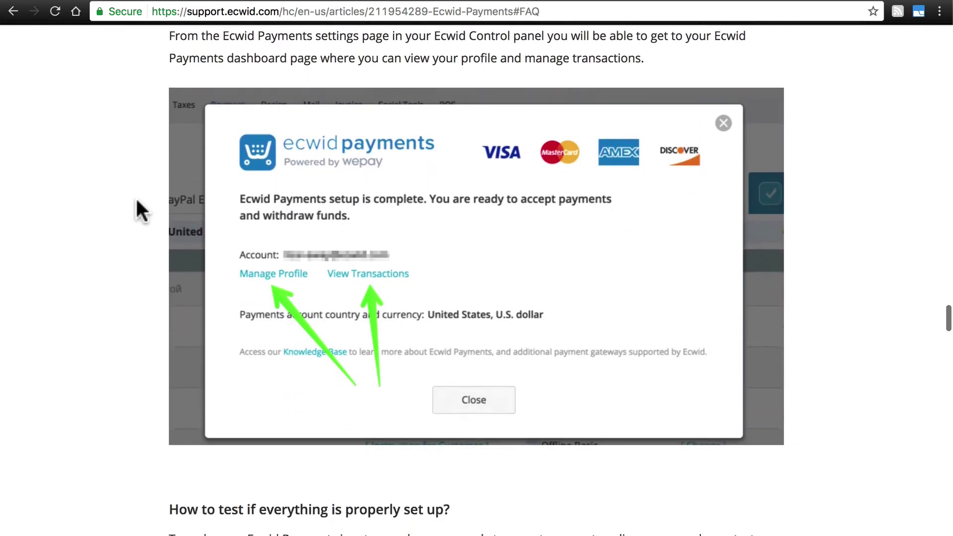
{"action": "scroll", "coordinate": [137, 201], "scroll_direction": "down", "scroll_amount": 9}
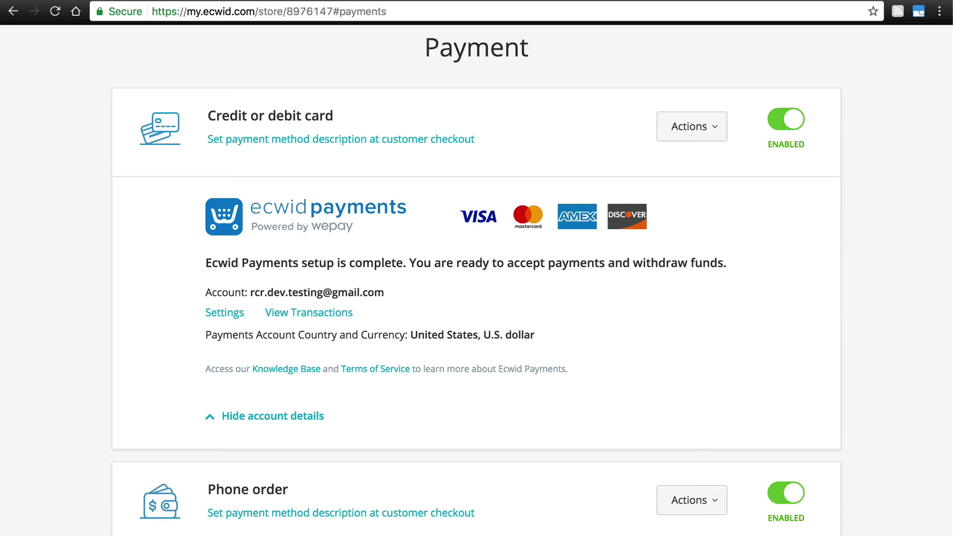
Bring up the Legal Pages section of the store's General settings
{"action": "scroll", "coordinate": [477, 277], "scroll_direction": "up", "scroll_amount": 3}
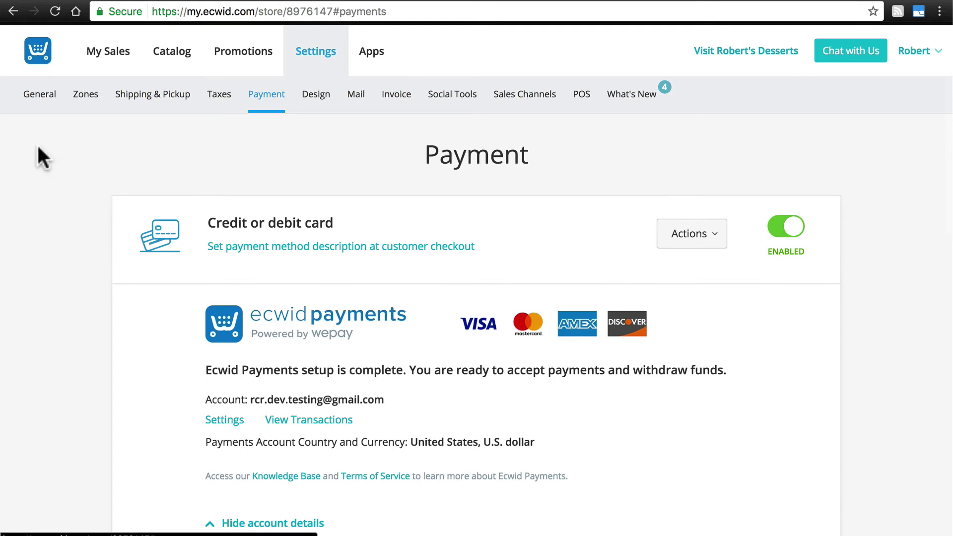
{"action": "left_click", "coordinate": [37, 101]}
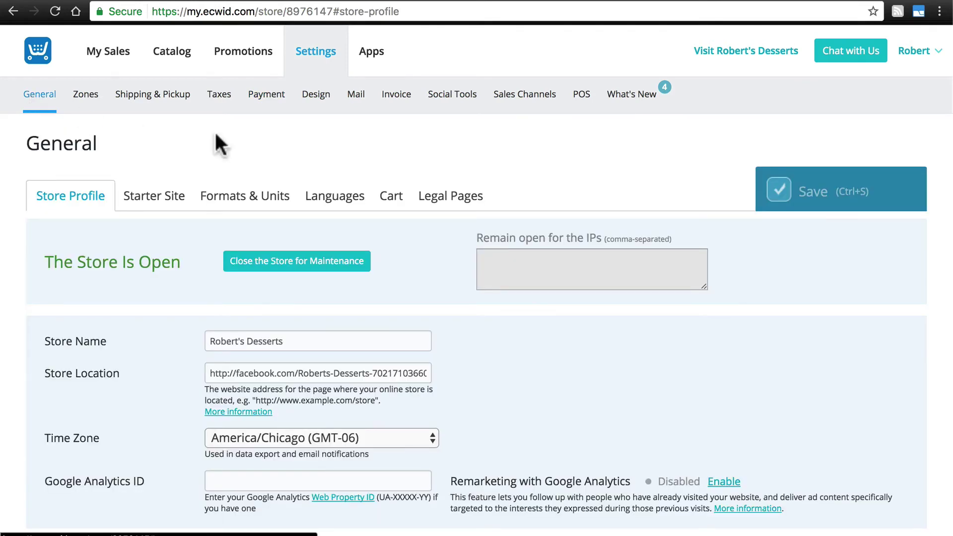
{"action": "left_click", "coordinate": [449, 198]}
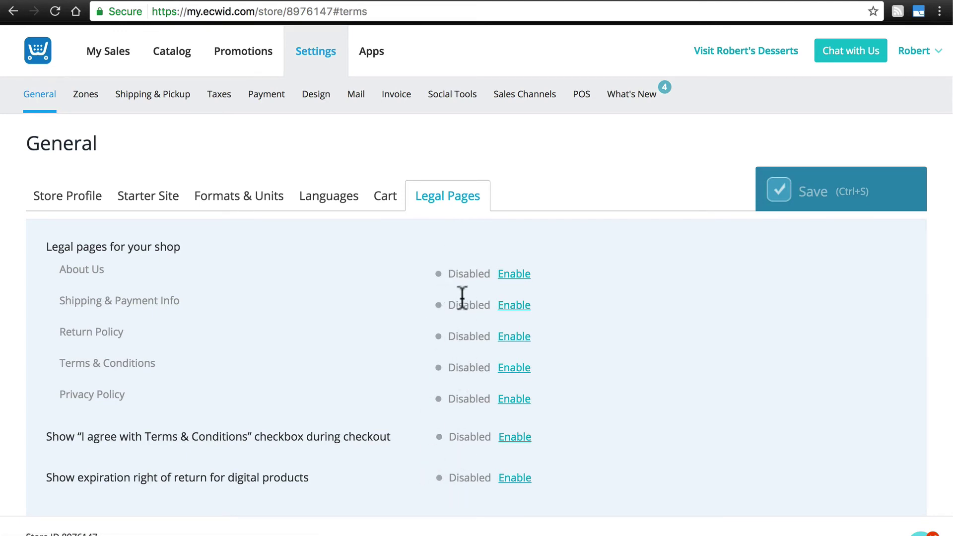
Enable and preview the Shipping & Payment Info page, then disable it again
{"action": "left_click", "coordinate": [515, 306]}
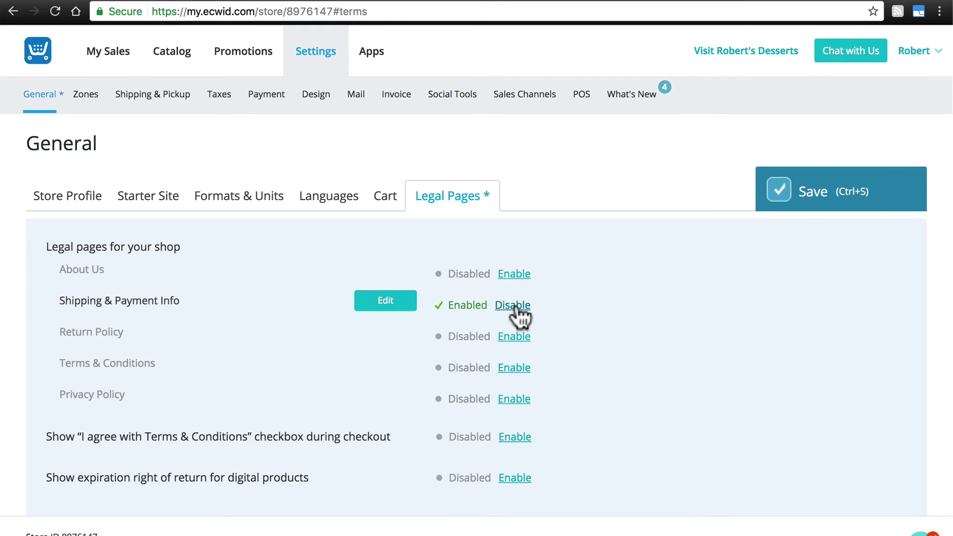
{"action": "left_click", "coordinate": [398, 302]}
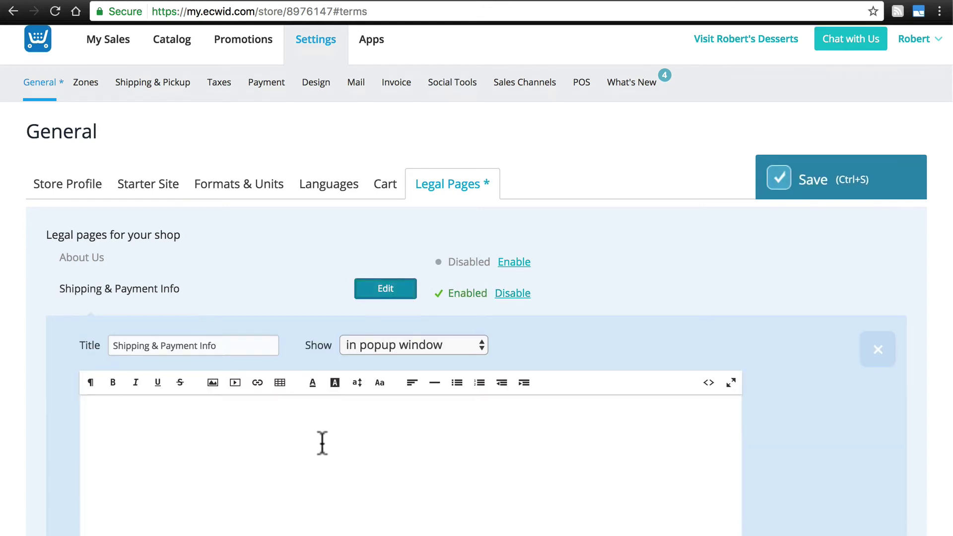
{"action": "scroll", "coordinate": [322, 443], "scroll_direction": "down", "scroll_amount": 3}
{"action": "scroll", "coordinate": [266, 379], "scroll_direction": "down", "scroll_amount": 3}
{"action": "scroll", "coordinate": [266, 379], "scroll_direction": "up", "scroll_amount": 3}
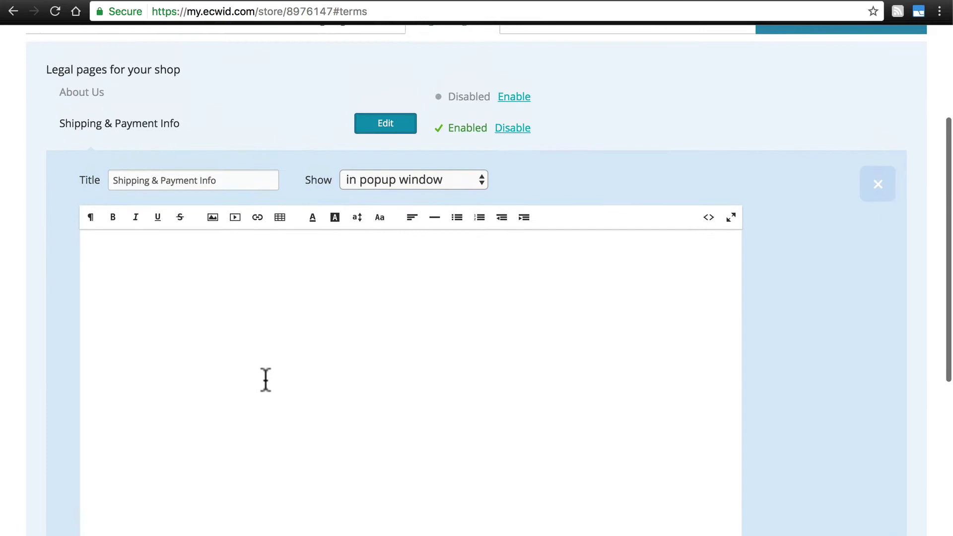
{"action": "scroll", "coordinate": [266, 380], "scroll_direction": "up", "scroll_amount": 1}
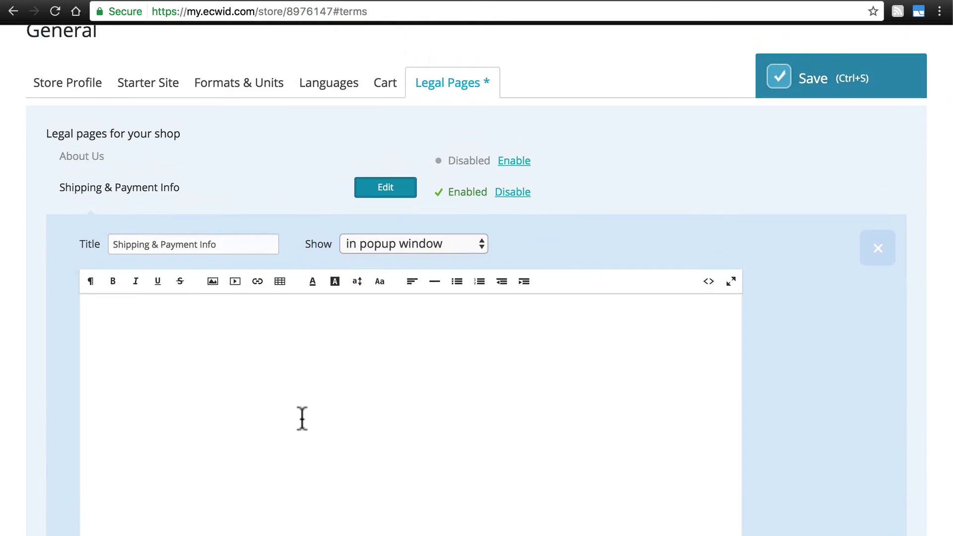
{"action": "left_click", "coordinate": [508, 189]}
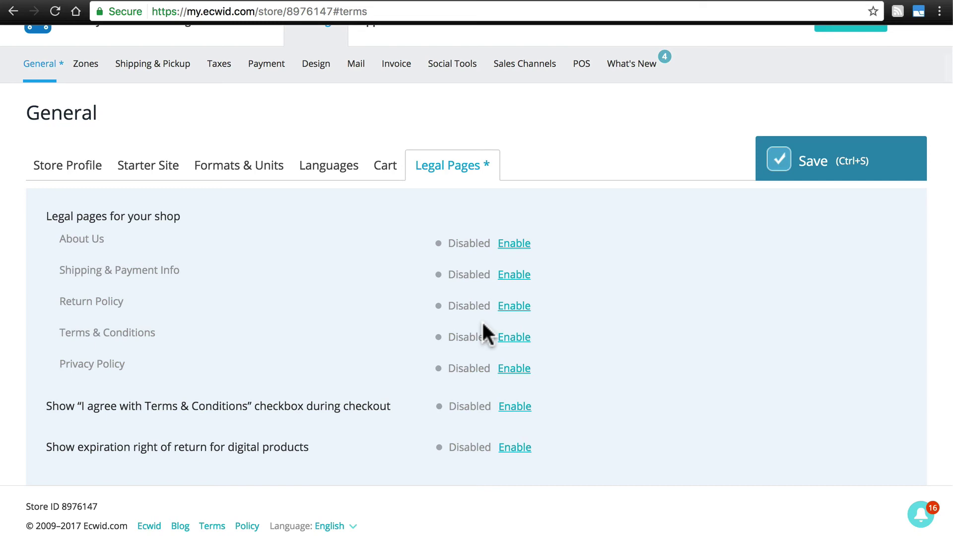
Return to the Payment settings, discarding the unsaved legal page changes
{"action": "scroll", "coordinate": [483, 324], "scroll_direction": "up", "scroll_amount": 1}
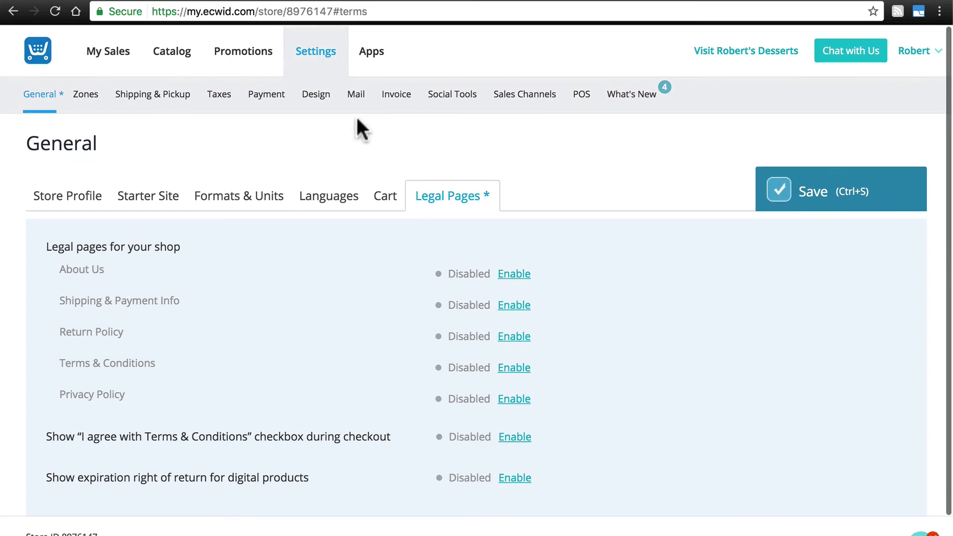
{"action": "left_click", "coordinate": [271, 94]}
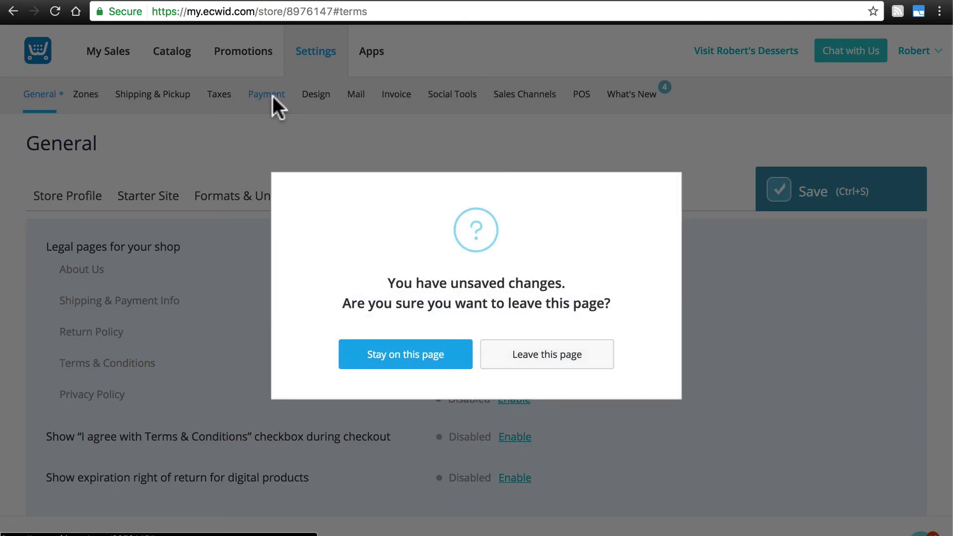
{"action": "left_click", "coordinate": [534, 353]}
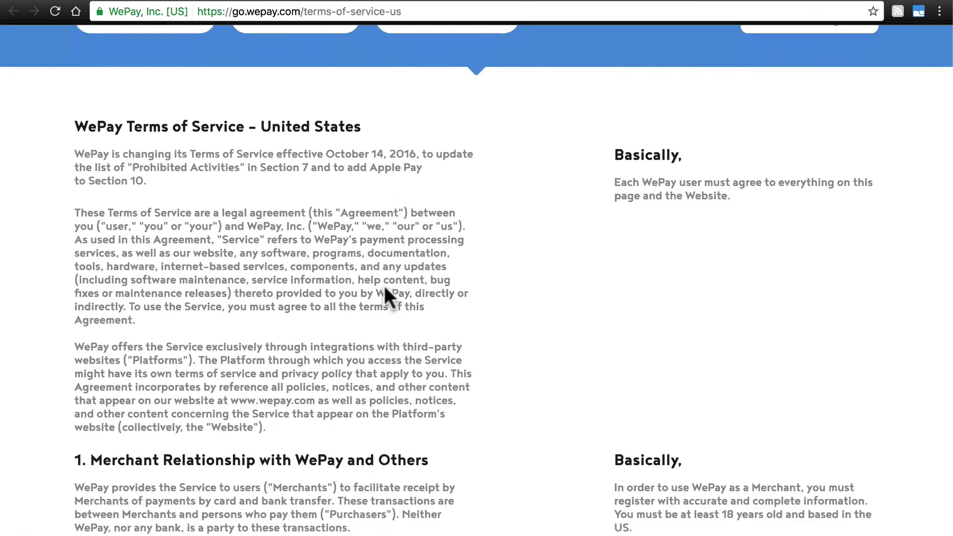
{"action": "scroll", "coordinate": [385, 289], "scroll_direction": "down", "scroll_amount": 15}
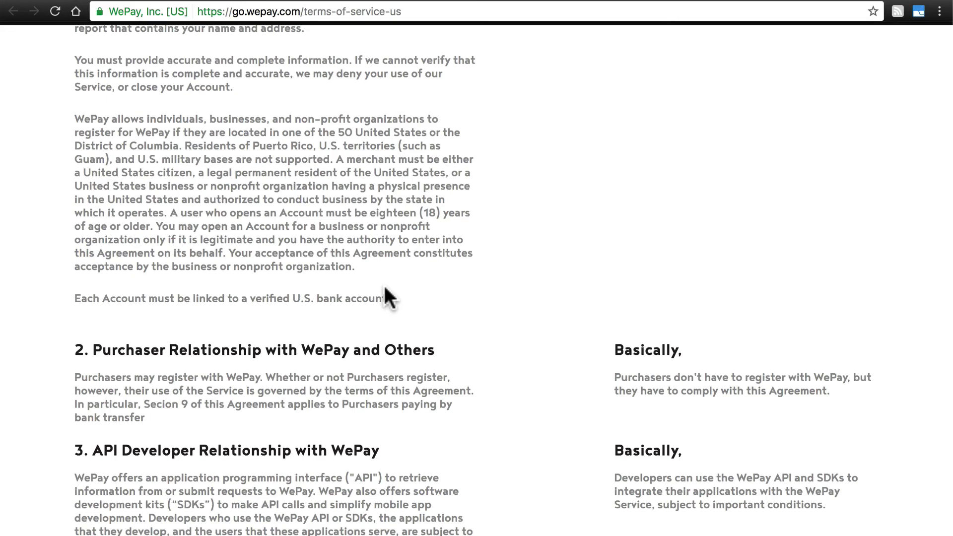
Close the WePay terms tab and review the Square, PayPal and offline payment options
{"action": "key", "text": "super+w"}
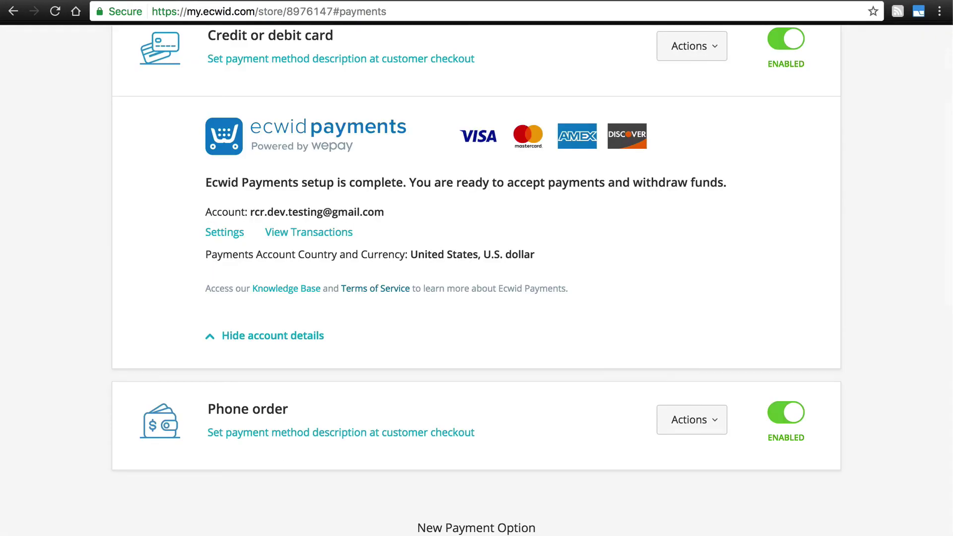
{"action": "scroll", "coordinate": [462, 260], "scroll_direction": "up", "scroll_amount": 5}
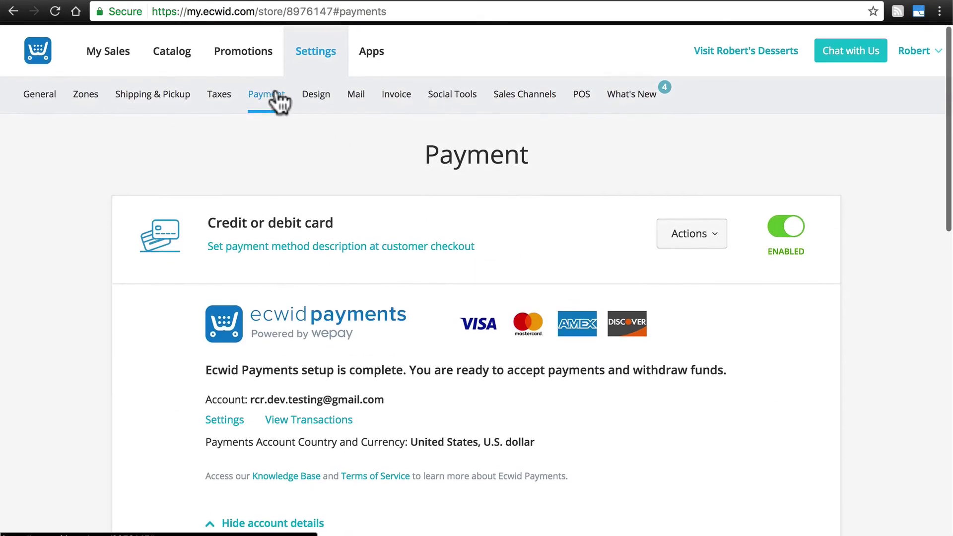
{"action": "scroll", "coordinate": [135, 185], "scroll_direction": "down", "scroll_amount": 15}
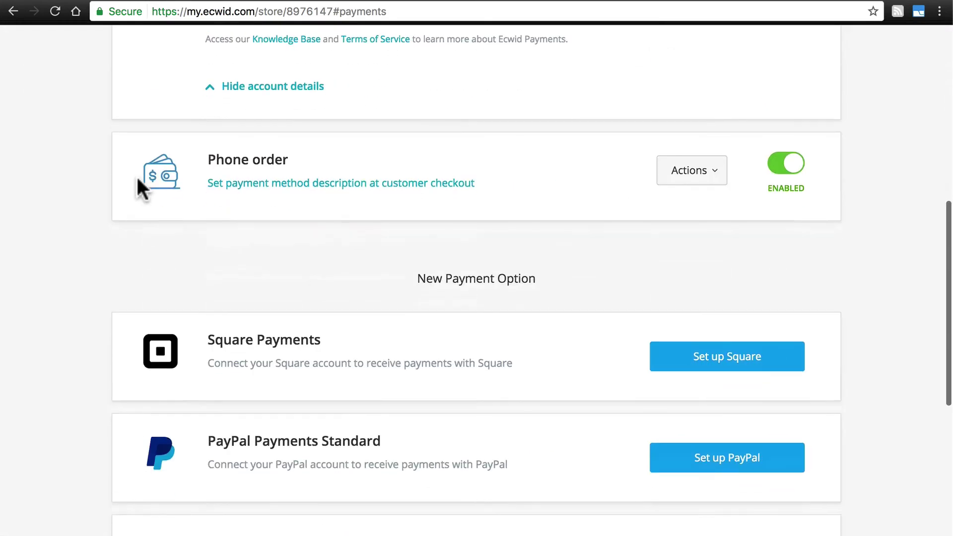
{"action": "scroll", "coordinate": [137, 179], "scroll_direction": "up", "scroll_amount": 4}
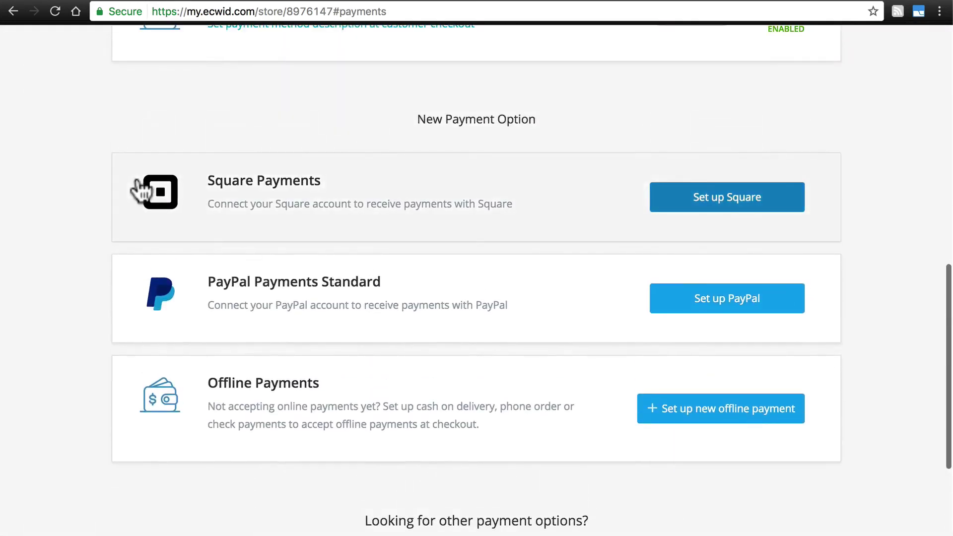
{"action": "scroll", "coordinate": [141, 190], "scroll_direction": "up", "scroll_amount": 10}
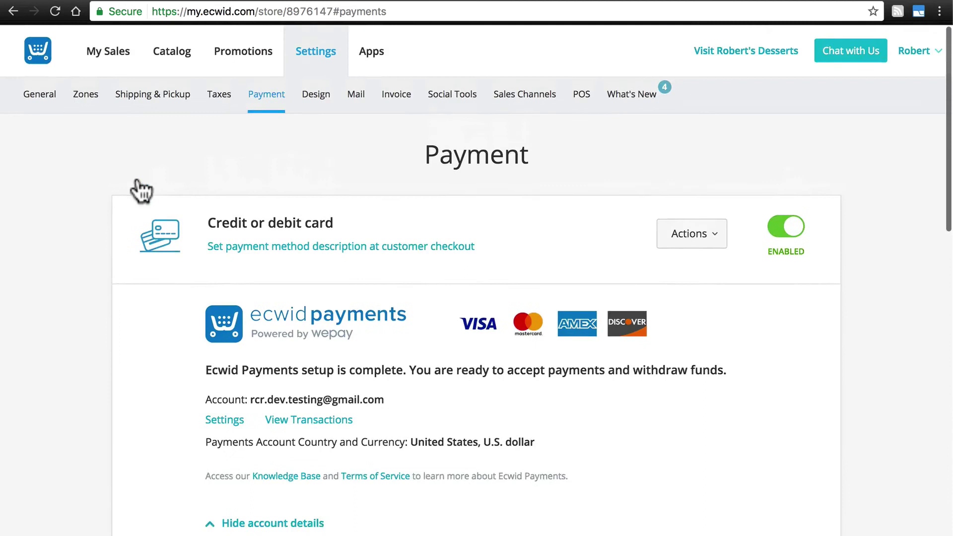